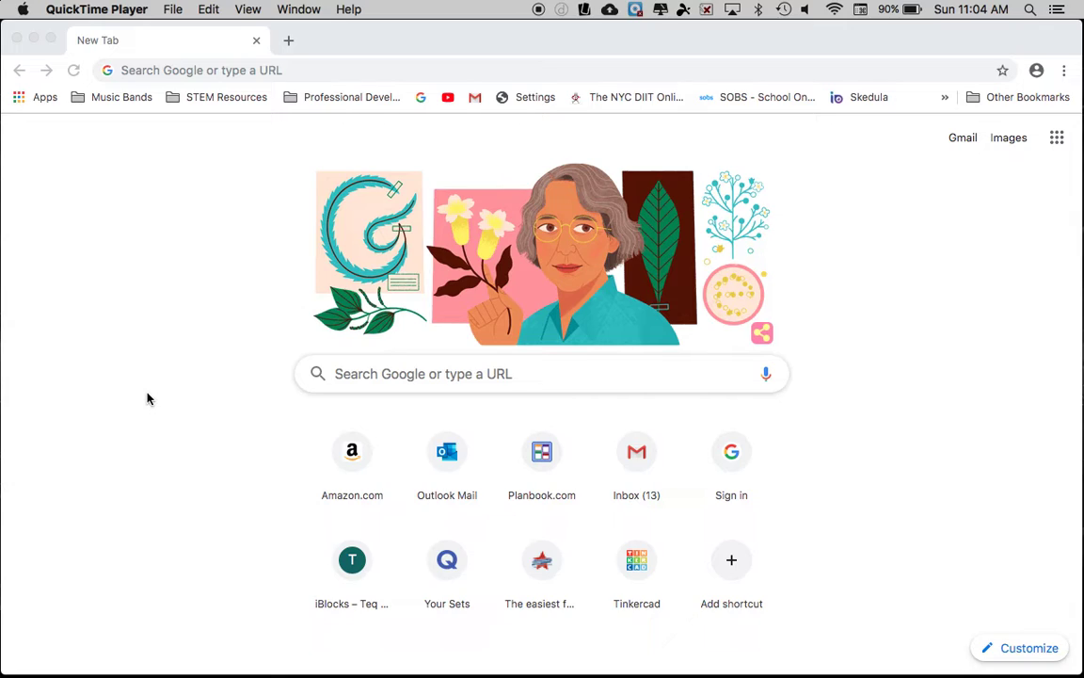
- Search Google for 'google classroom' and open the Google Classroom sign-in result
left_click(193, 70)
type("G")
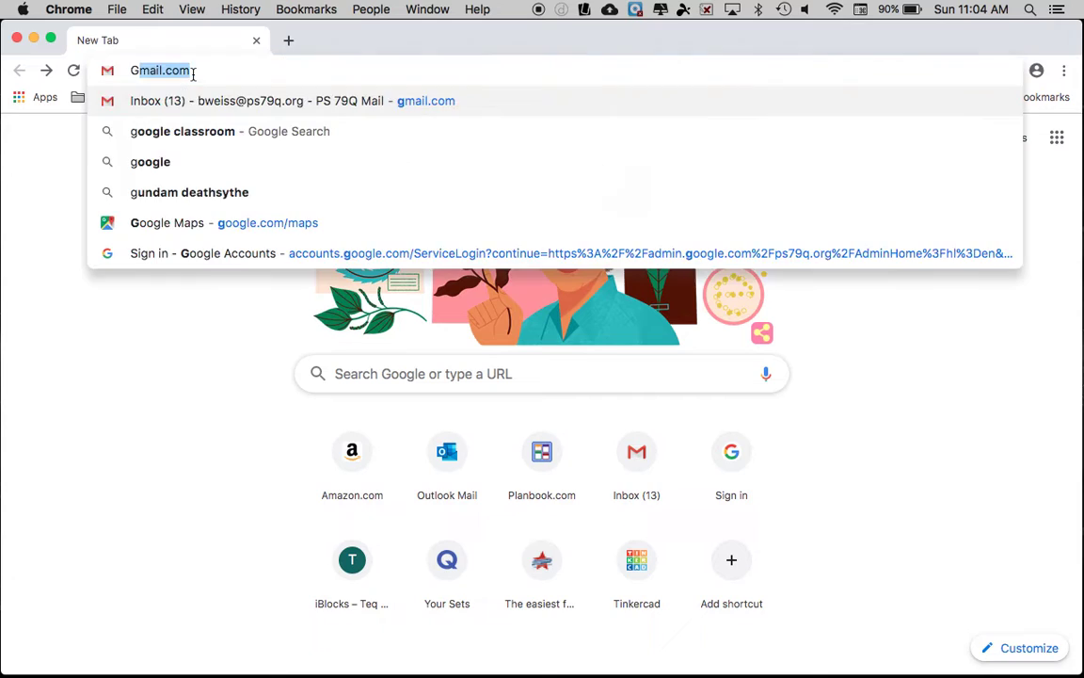
type("oogle")
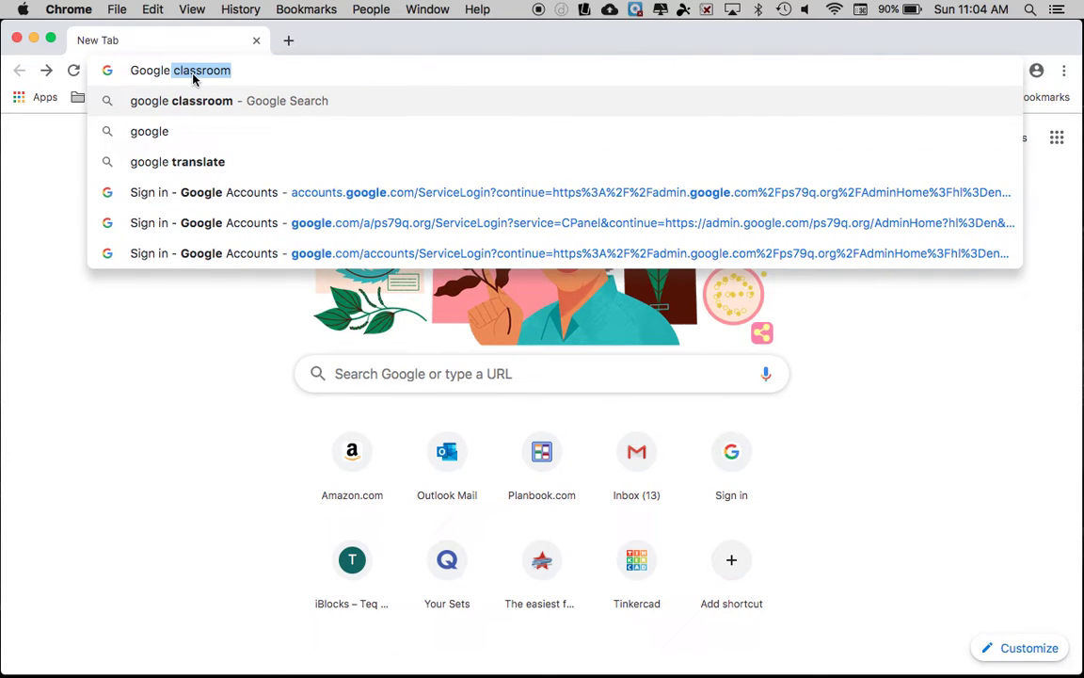
key("Down")
key("Up")
key("Return")
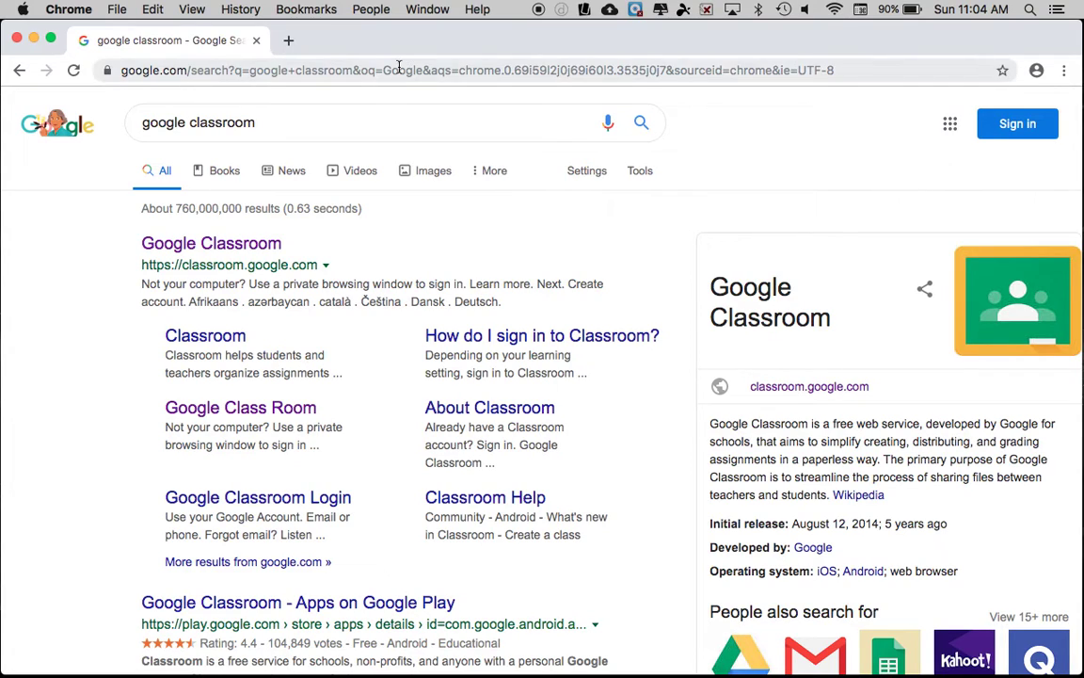
left_click(271, 247)
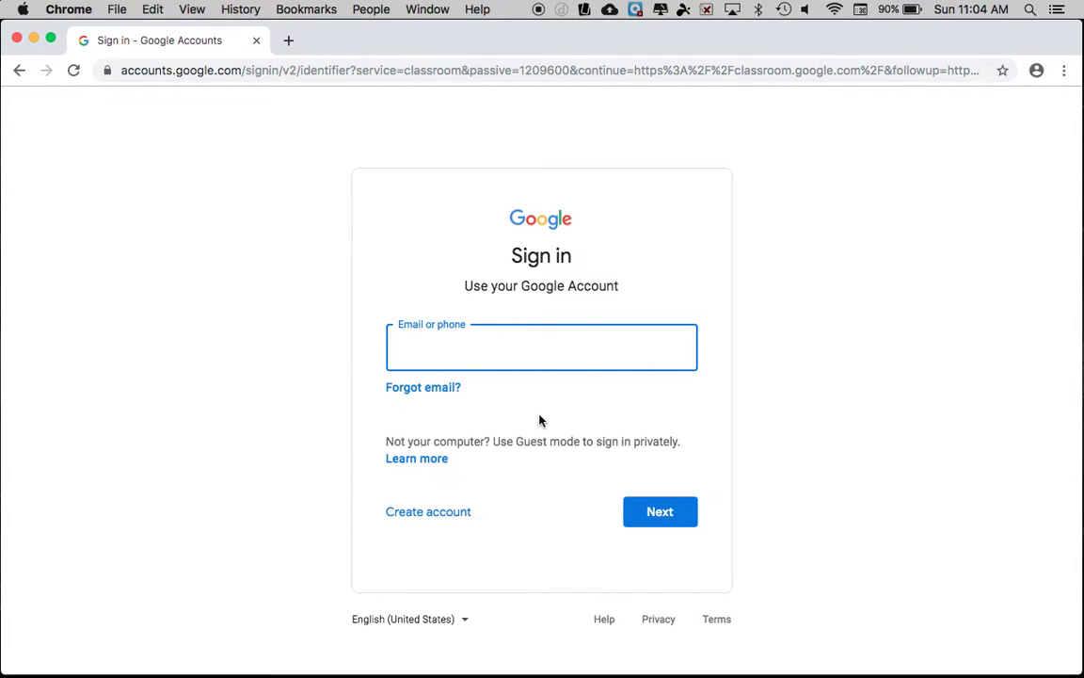
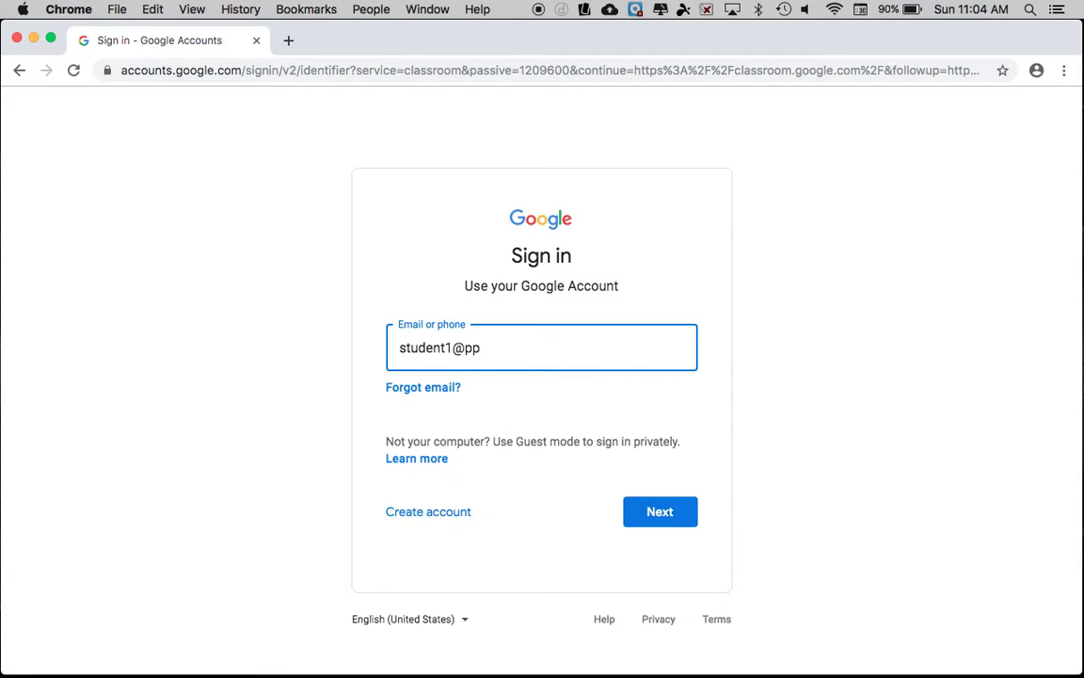
- Enter the student account's email address, fixing a typo and checking it
key("Left")
key("Left")
key("Left")
key("Left")
key("Left")
key("Right")
key("Right")
key("Right")
key("Right")
key("Left")
key("Left")
key("Left")
key("Left")
key("Left")
key("Left")
key("Left")
key("Right")
key("Right")
key("Right")
key("Right")
key("Right")
key("Right")
key("Right")
key("Right")
key("Left")
key("Left")
key("Left")
key("Left")
key("Right")
key("Left")
key("Left")
key("Left")
key("Left")
- Submit the email and enter the account password to sign in
left_click(670, 517)
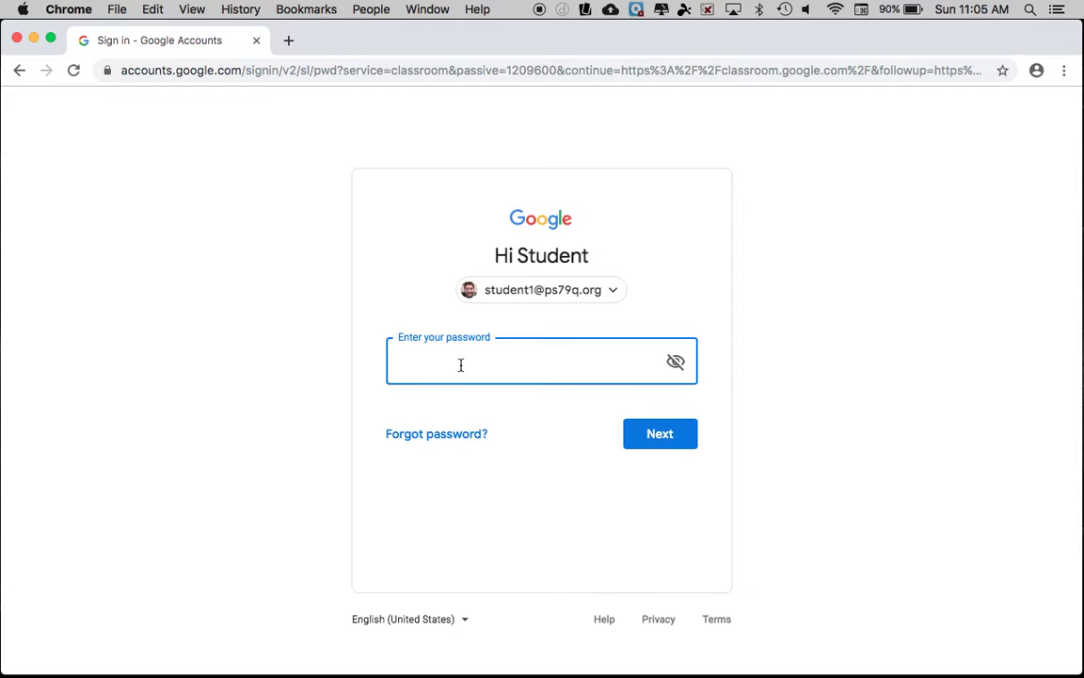
type("••••••••")
key("Return")
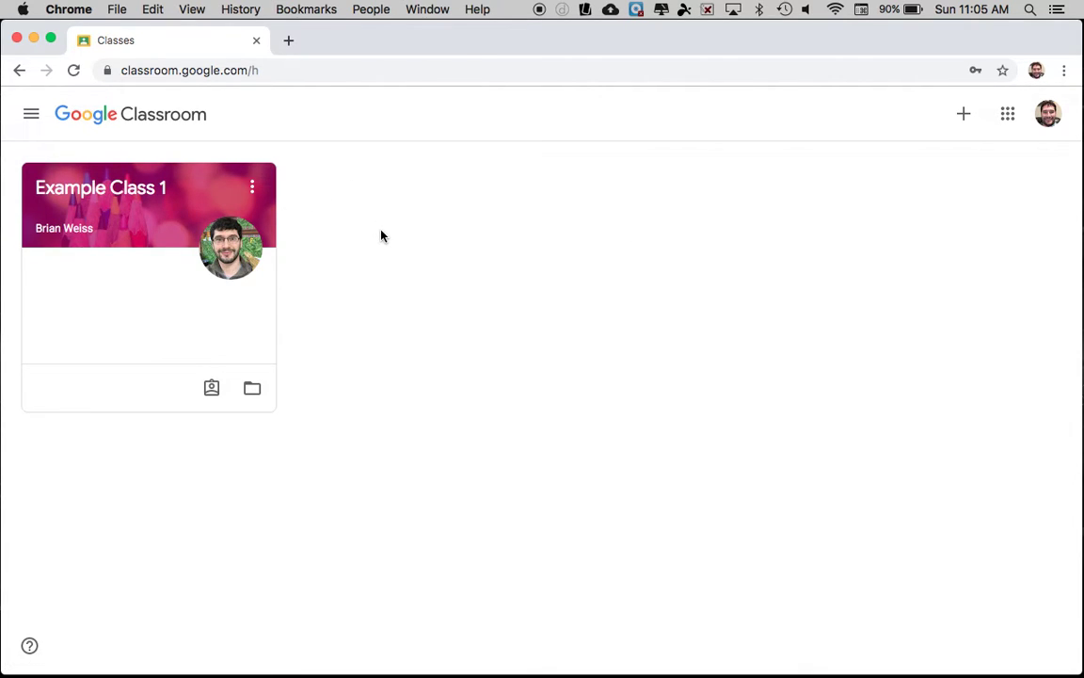
- Open Example Class 1 and scroll through its Stream of posted materials
left_click(98, 192)
scroll(687, 341, "down", 3)
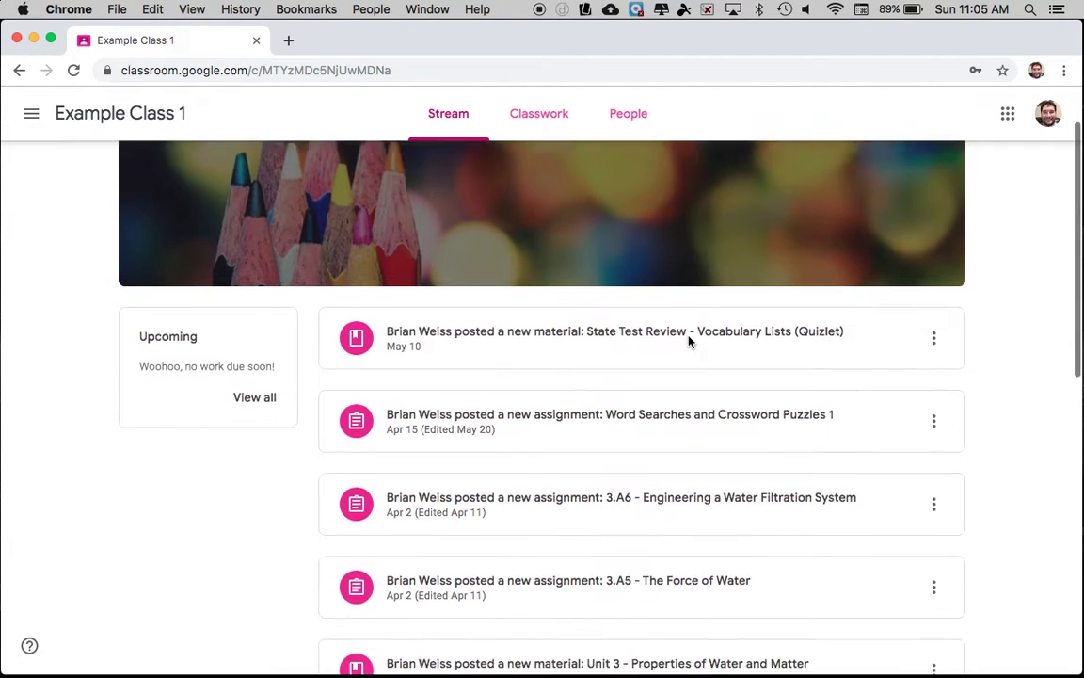
scroll(688, 342, "up", 3)
scroll(688, 342, "down", 3)
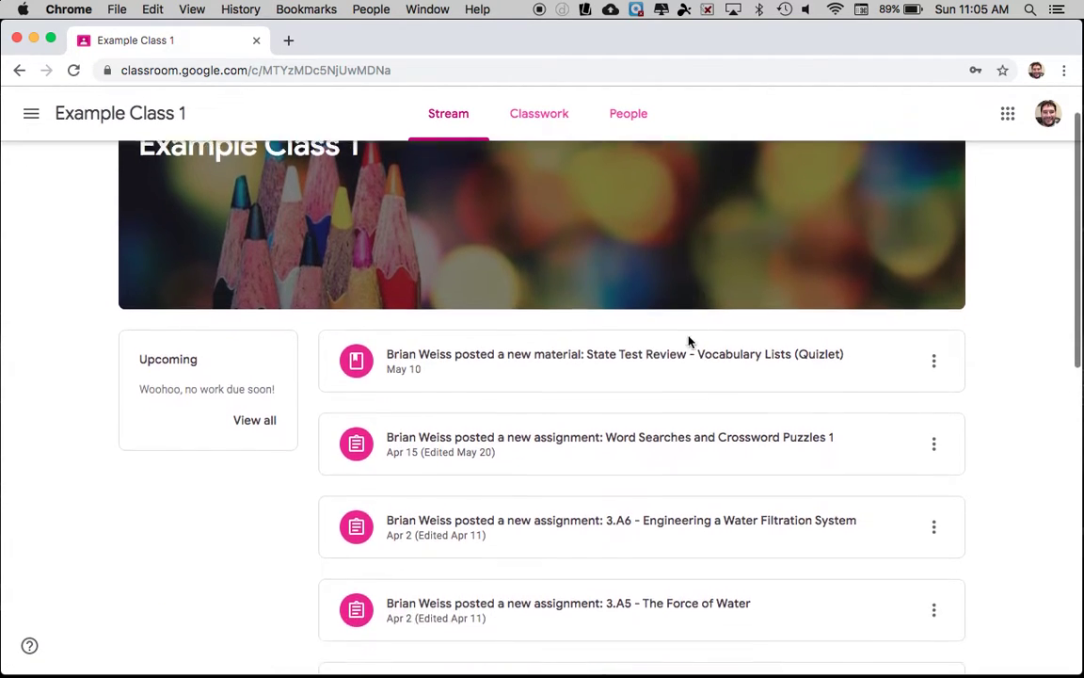
scroll(690, 342, "up", 3)
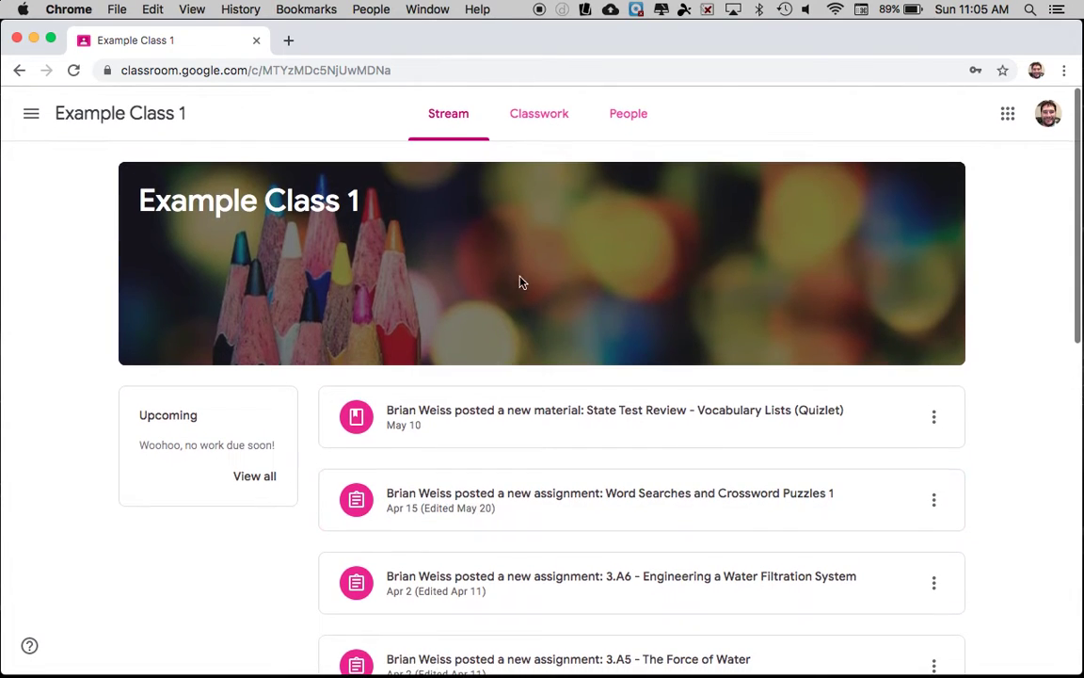
scroll(533, 448, "down", 10)
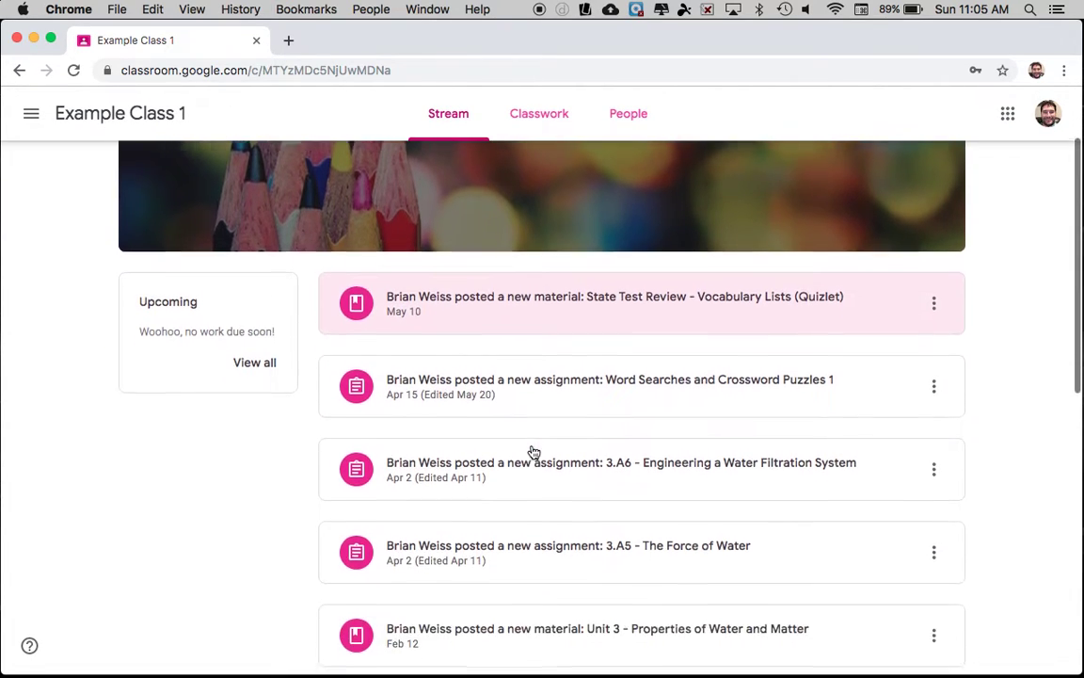
scroll(532, 450, "down", 2)
scroll(533, 450, "up", 12)
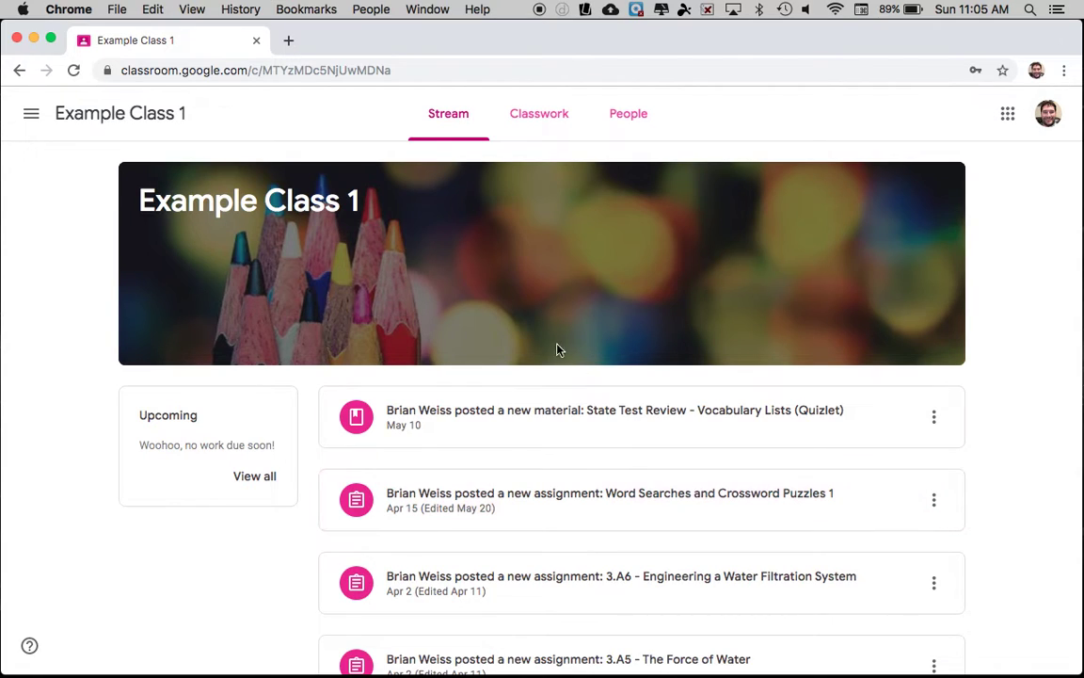
- Switch to Classwork and expand Assignment 10 - River Erosion Control to show its attachments
left_click(532, 117)
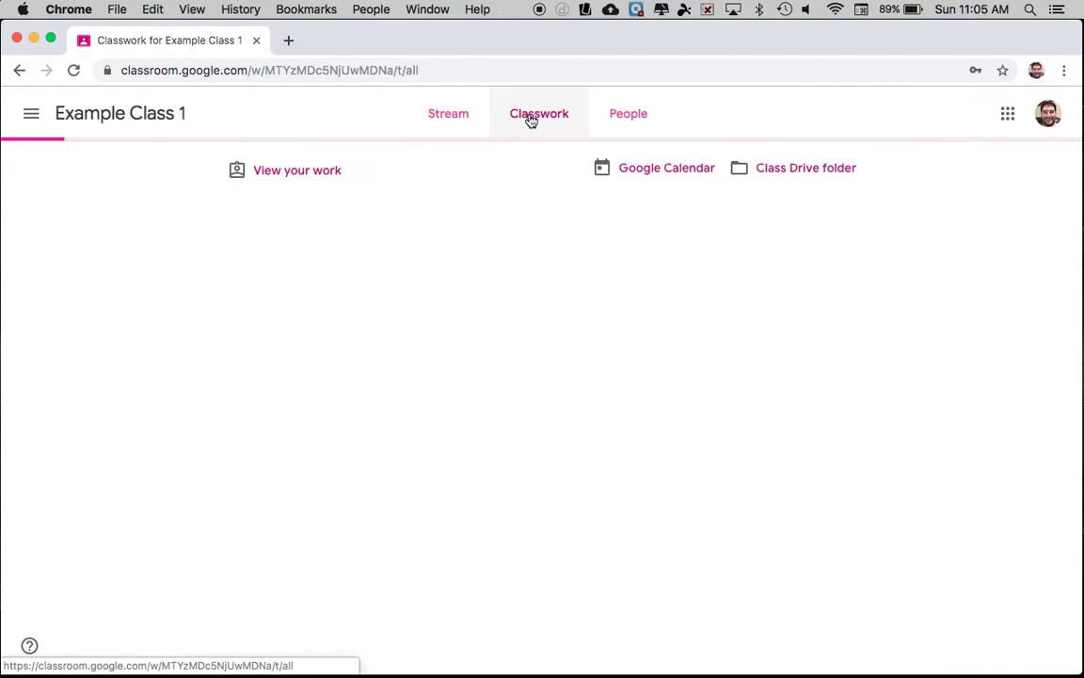
scroll(565, 310, "down", 2)
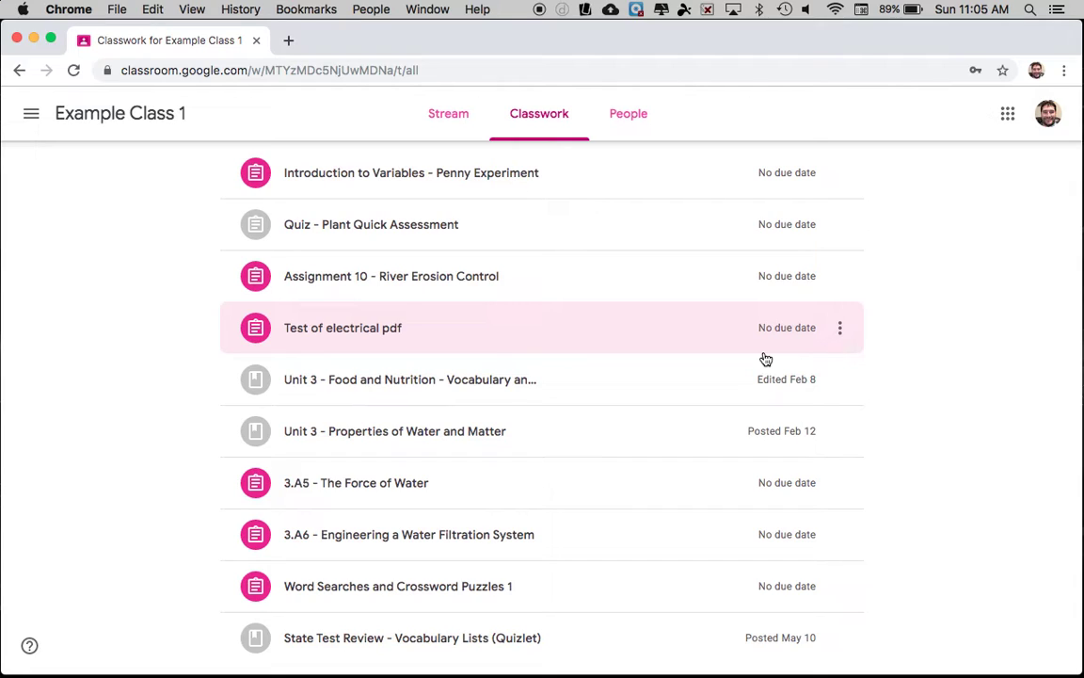
scroll(728, 394, "up", 2)
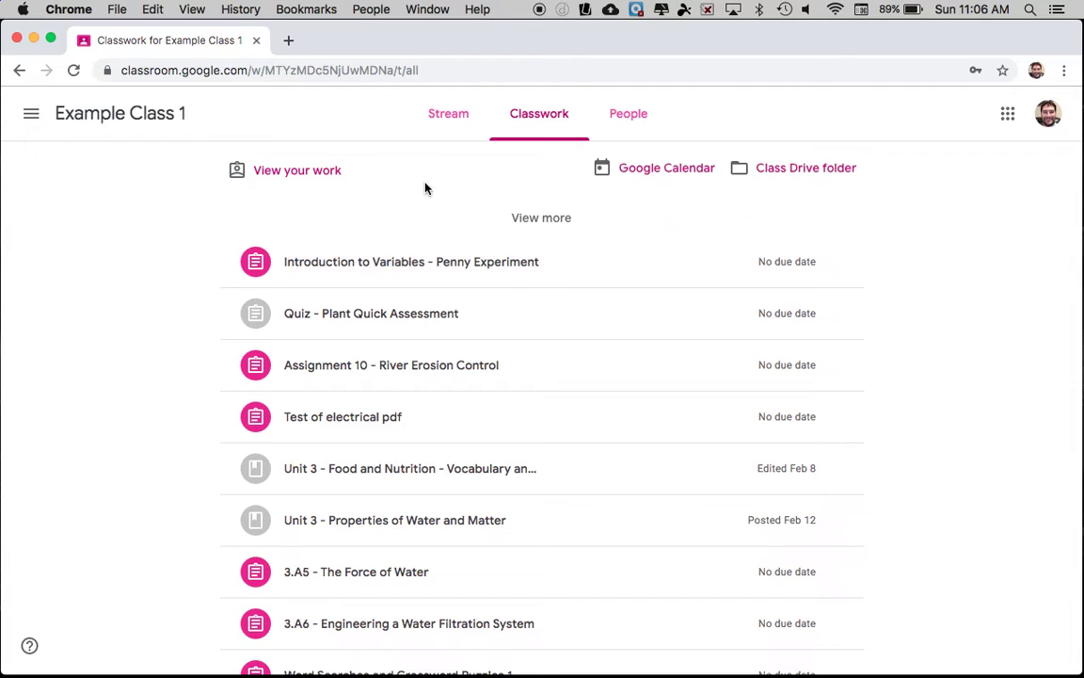
scroll(489, 353, "down", 2)
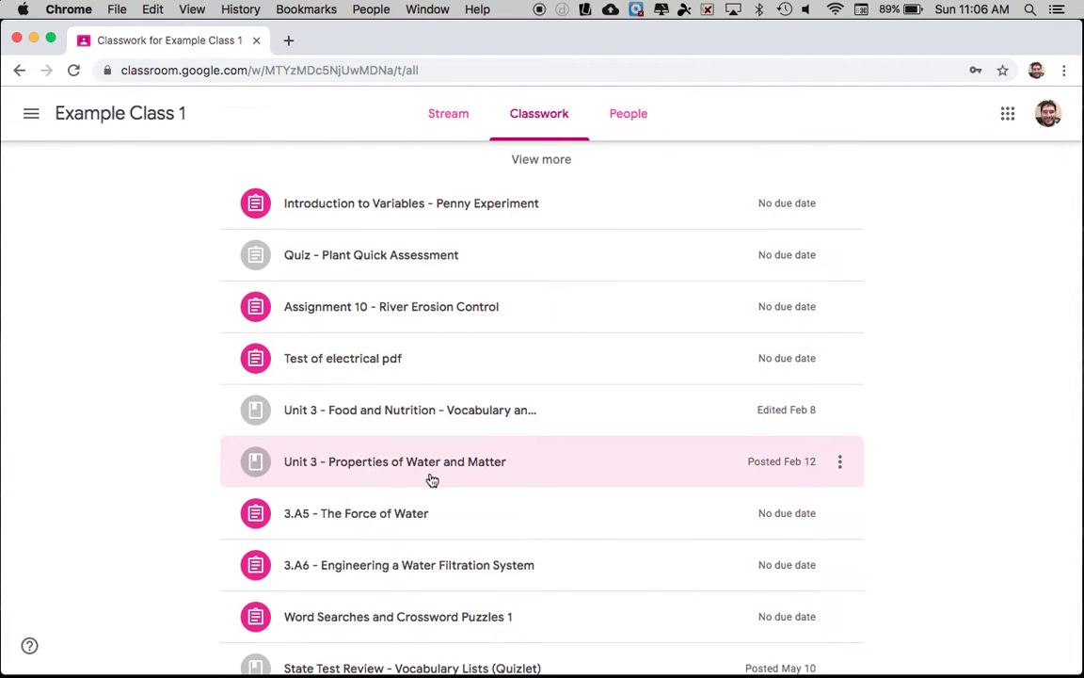
left_click(425, 314)
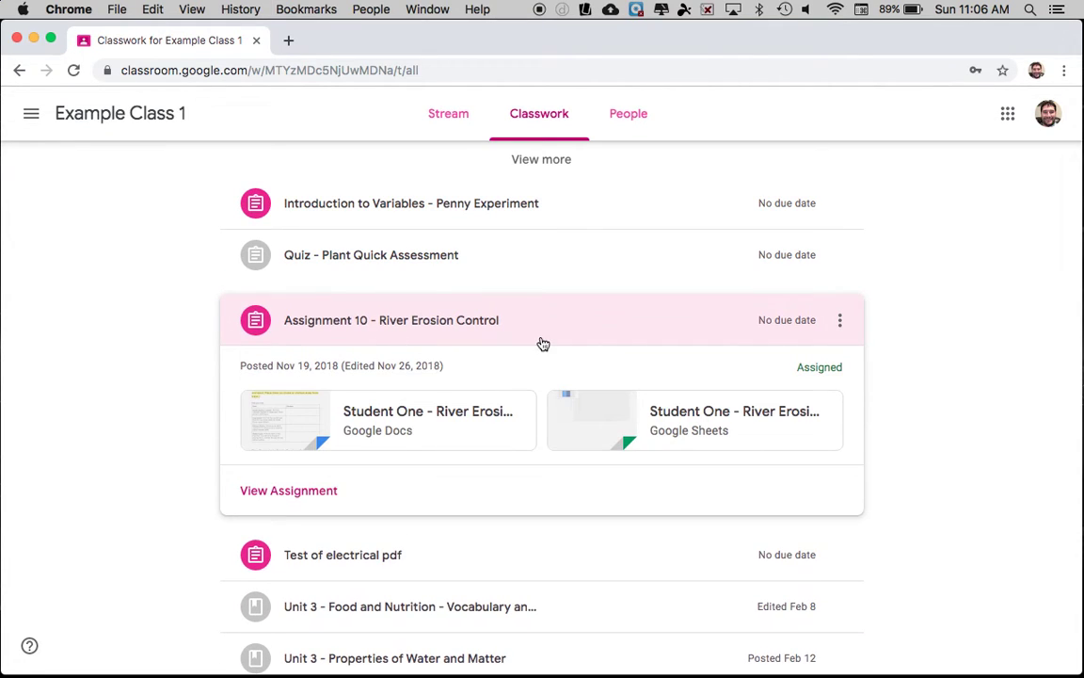
- Open Assignment 10's details page and its River Erosion Lab - Part 1 Docs attachment
left_click(300, 492)
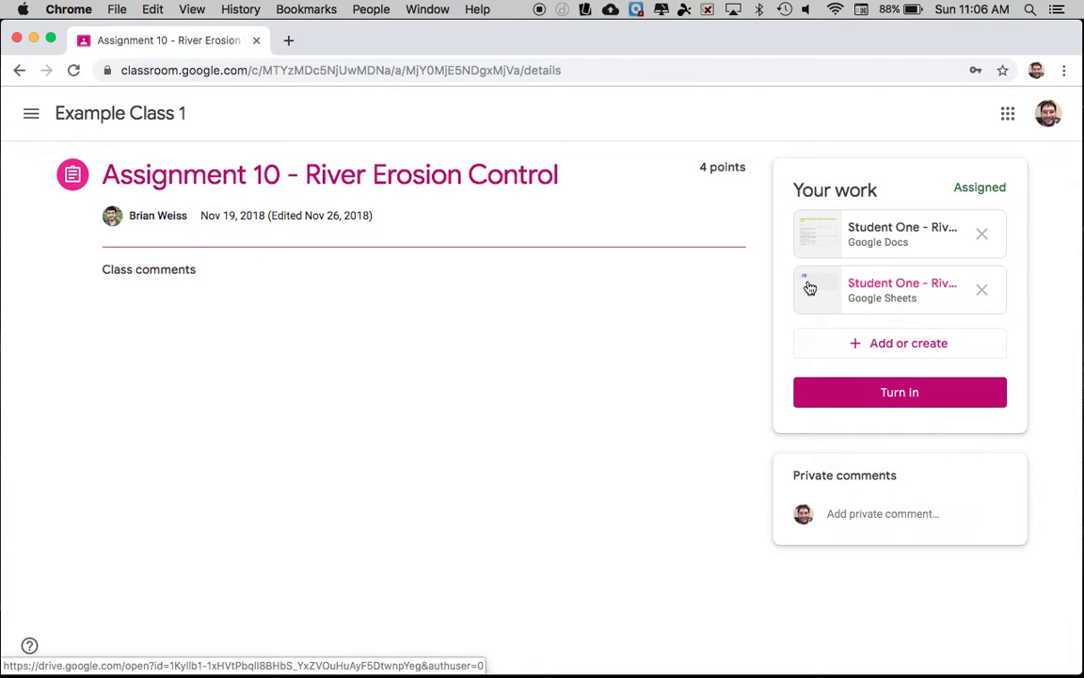
left_click(890, 252)
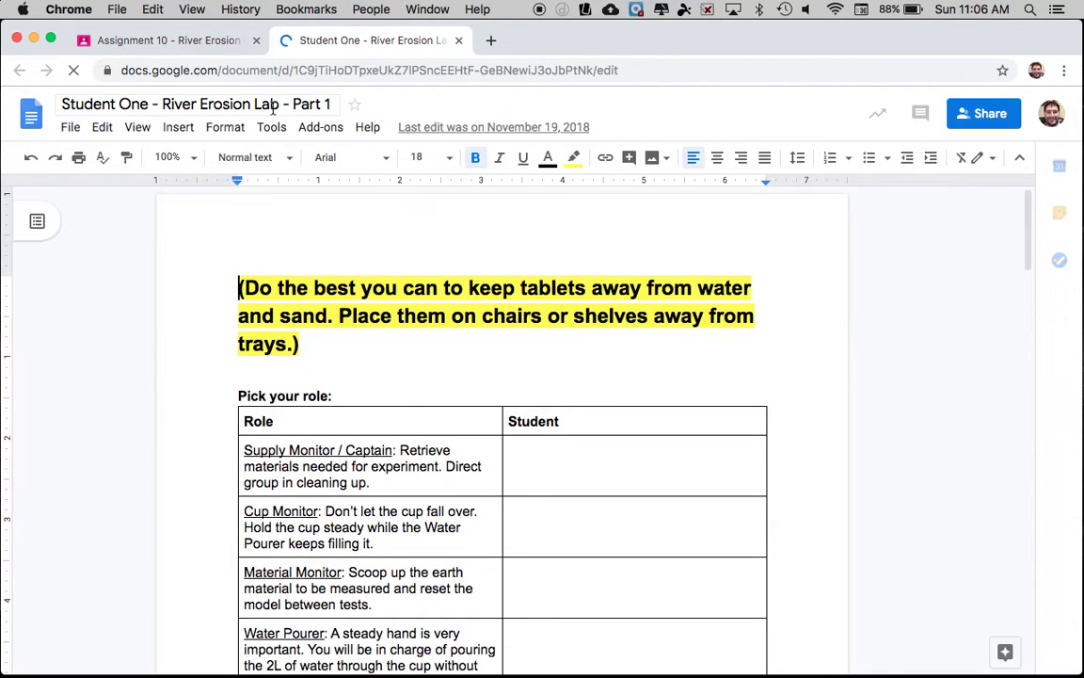
- Scroll through the River Erosion Lab - Part 1 document, then close its tab
scroll(417, 334, "down", 5)
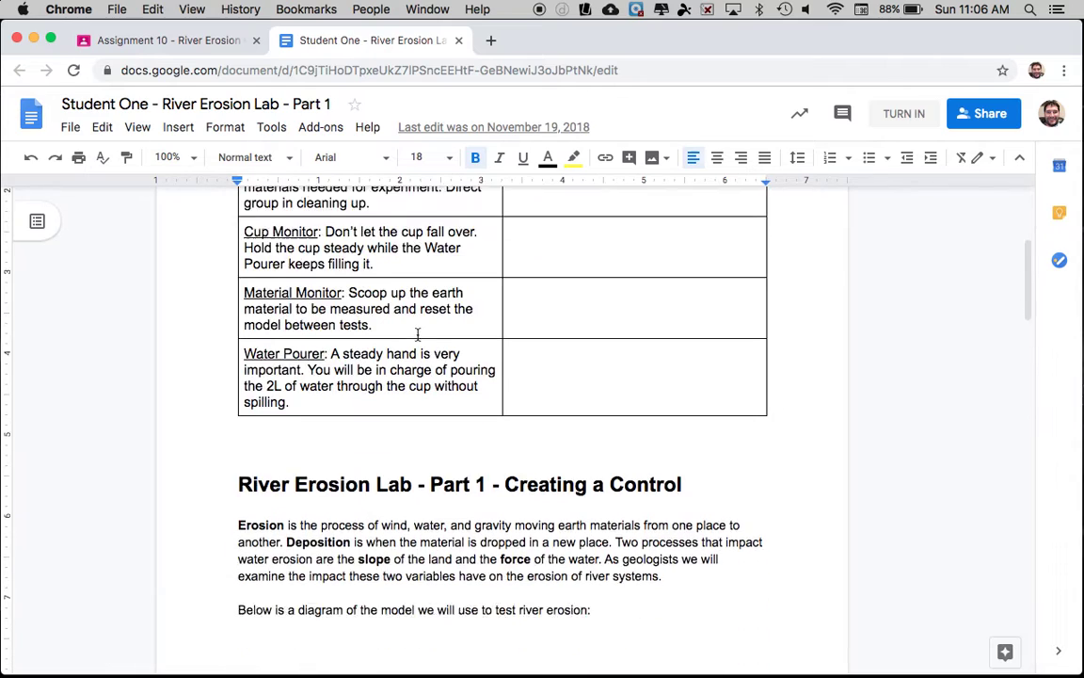
scroll(417, 334, "up", 5)
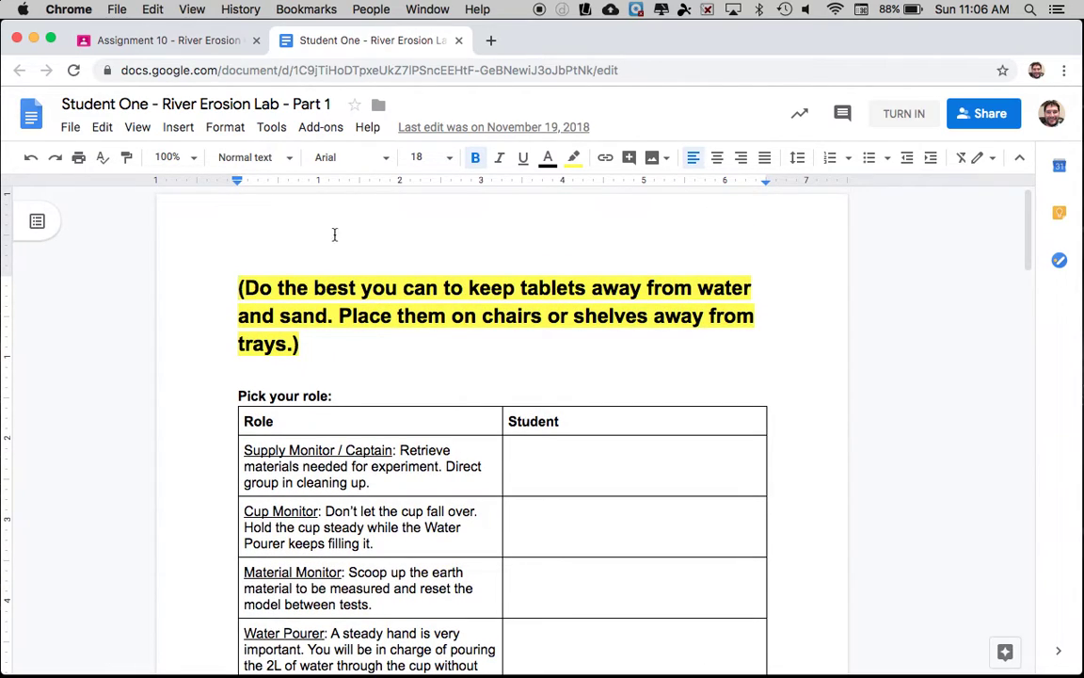
left_click(458, 40)
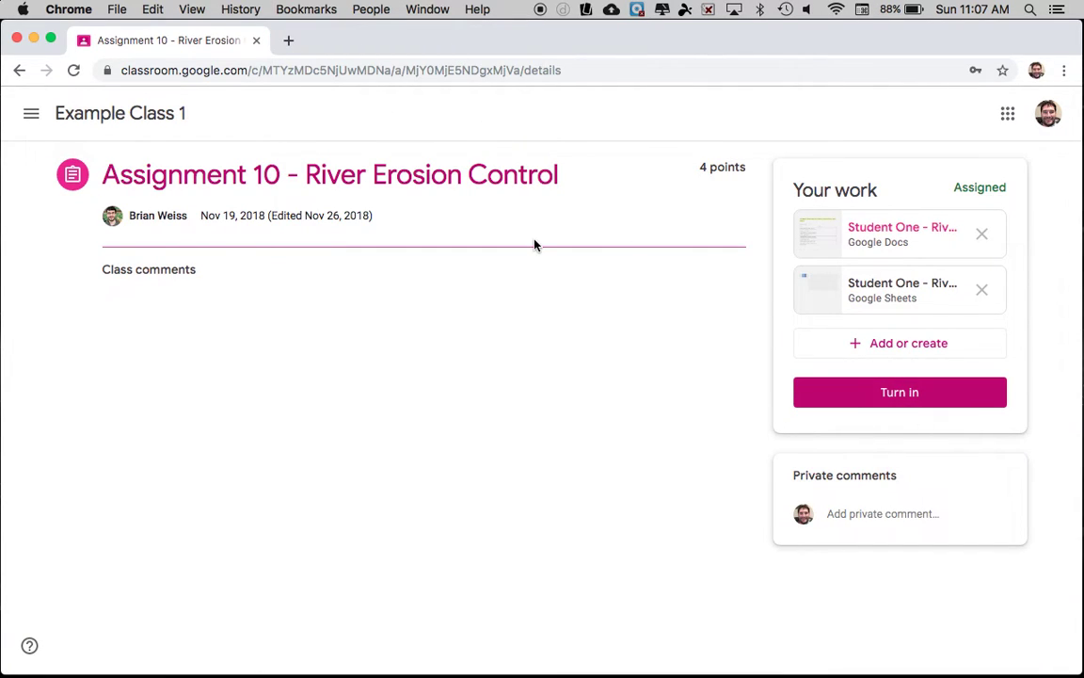
- Return to the Example Class 1 stream and close the Chrome window
left_click(102, 122)
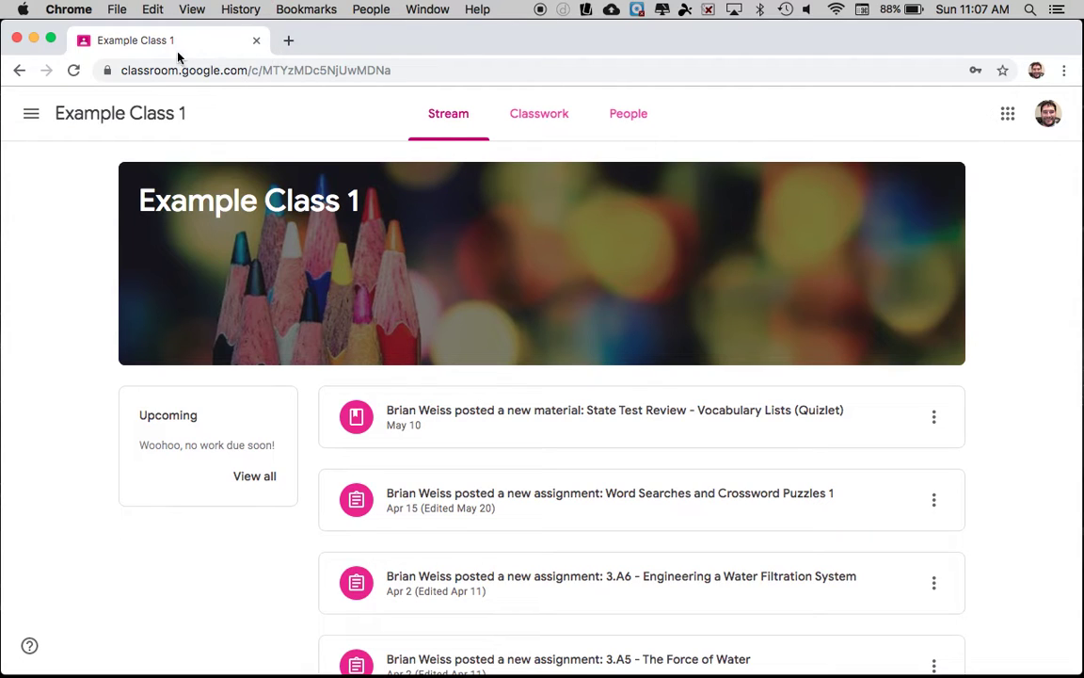
left_click(18, 39)
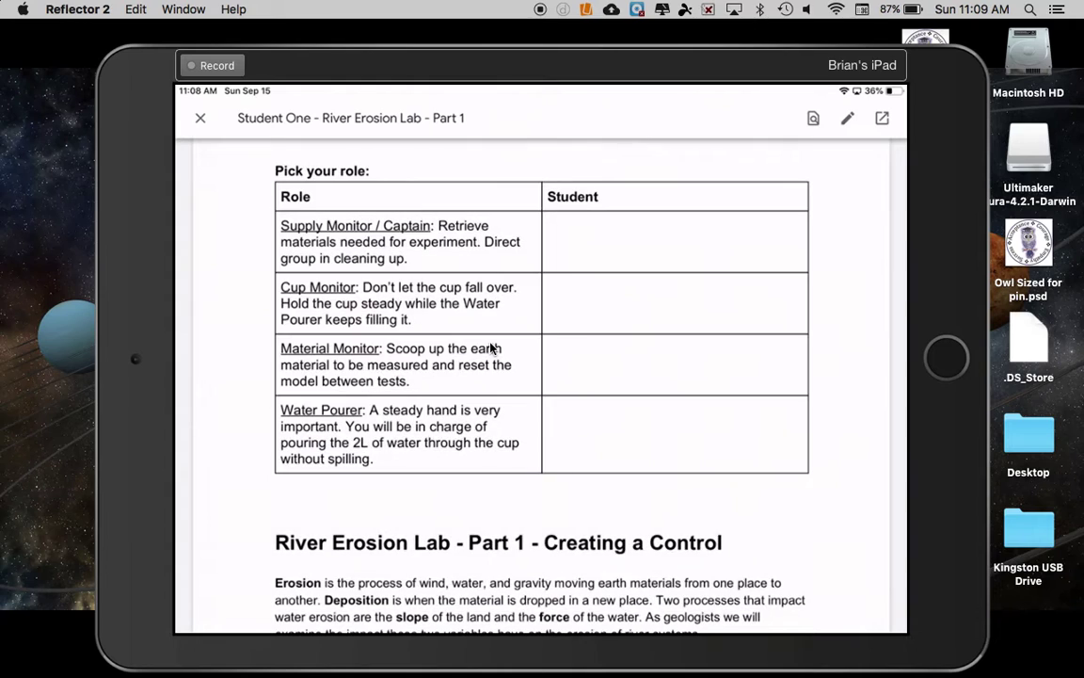
- Scroll through the River Erosion Lab - Part 1 document on the mirrored iPad
scroll(489, 349, "down", 3)
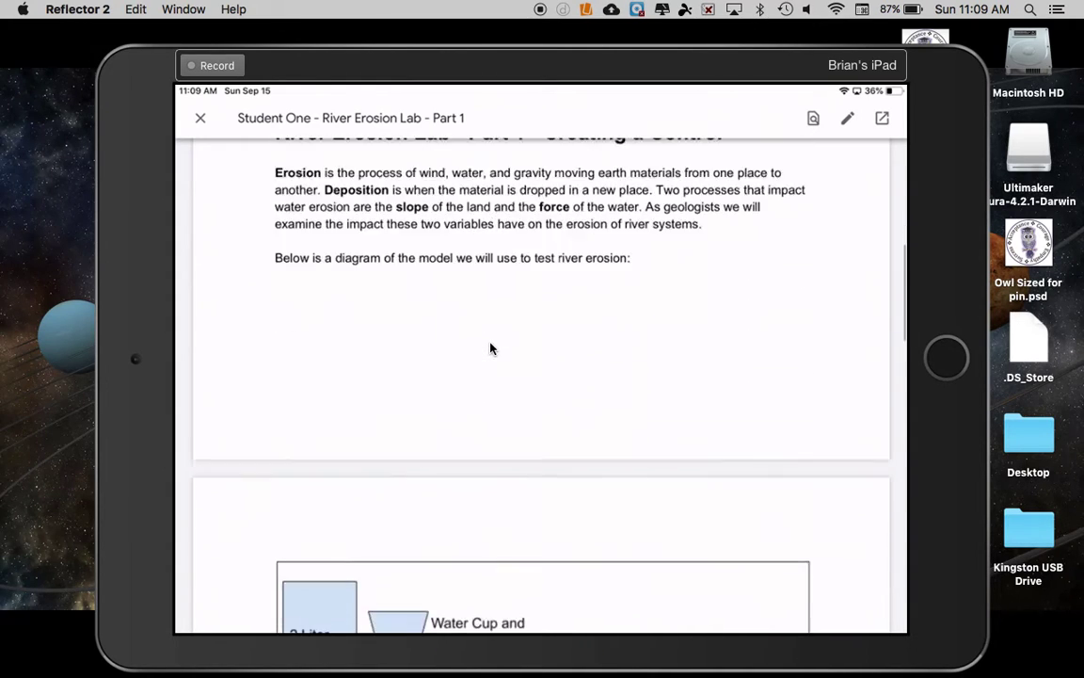
scroll(489, 349, "up", 5)
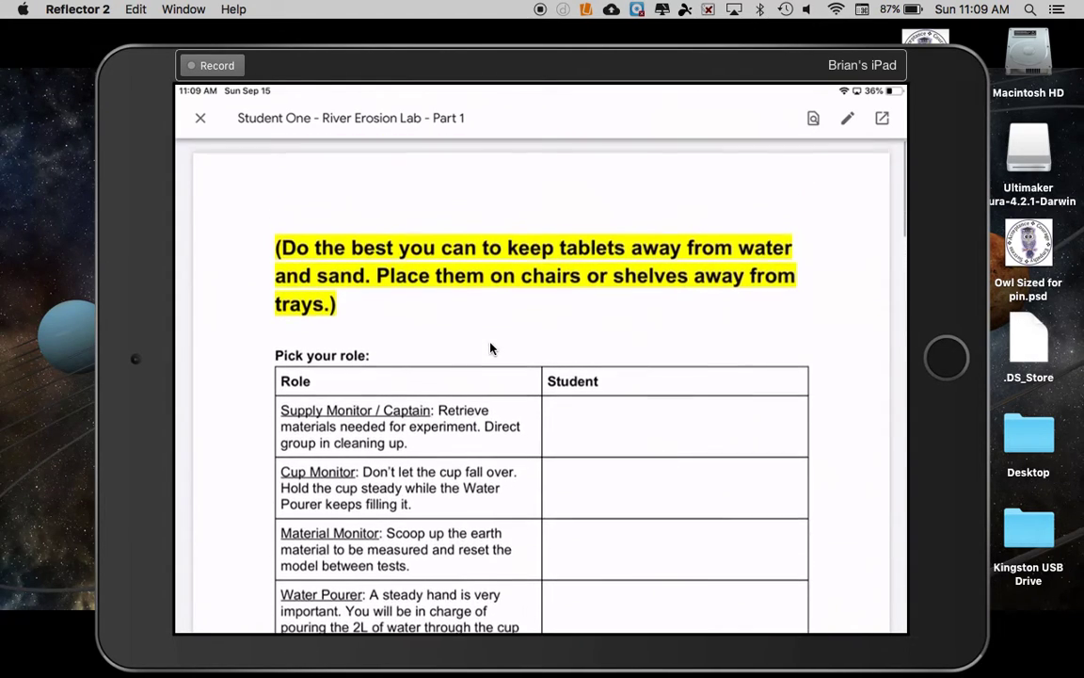